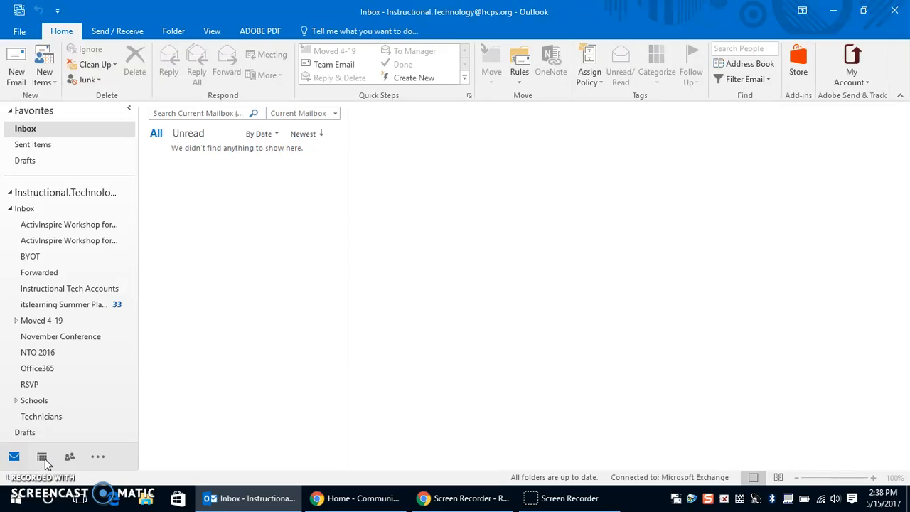
In SharePoint, open Branding Toolbox › Email Signature and select the Logo-with-Tag-for-Email_BEST file.
click(349, 501)
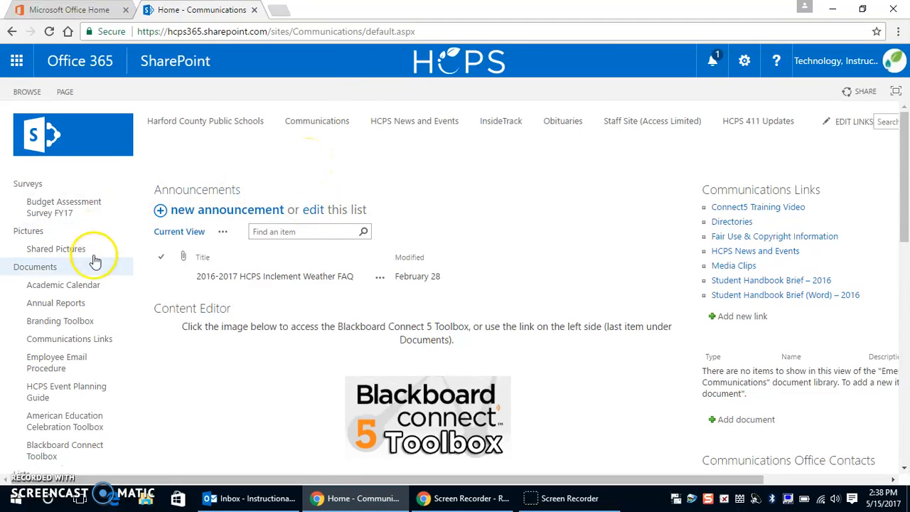
click(78, 324)
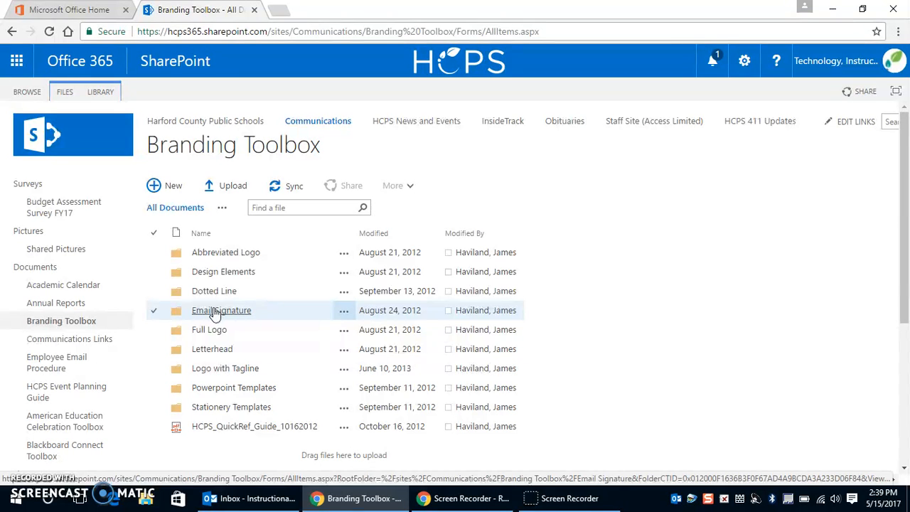
click(216, 316)
click(263, 250)
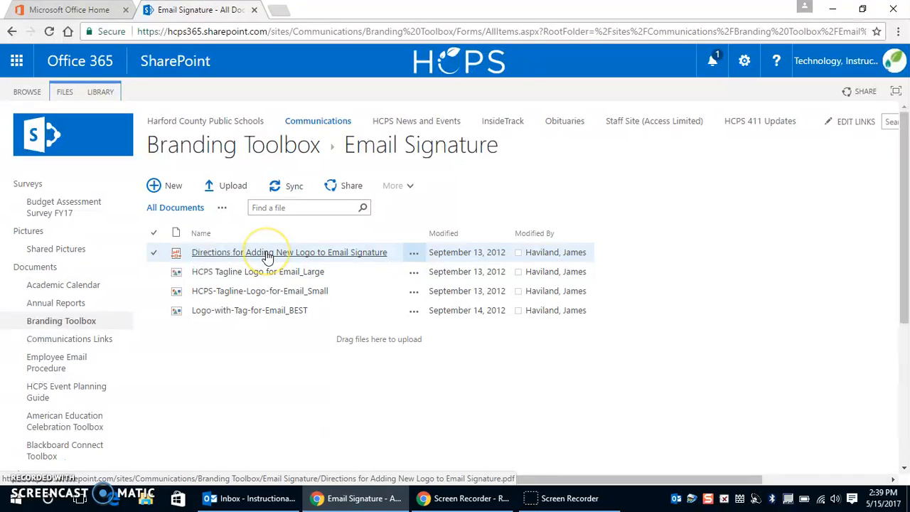
click(268, 255)
click(249, 311)
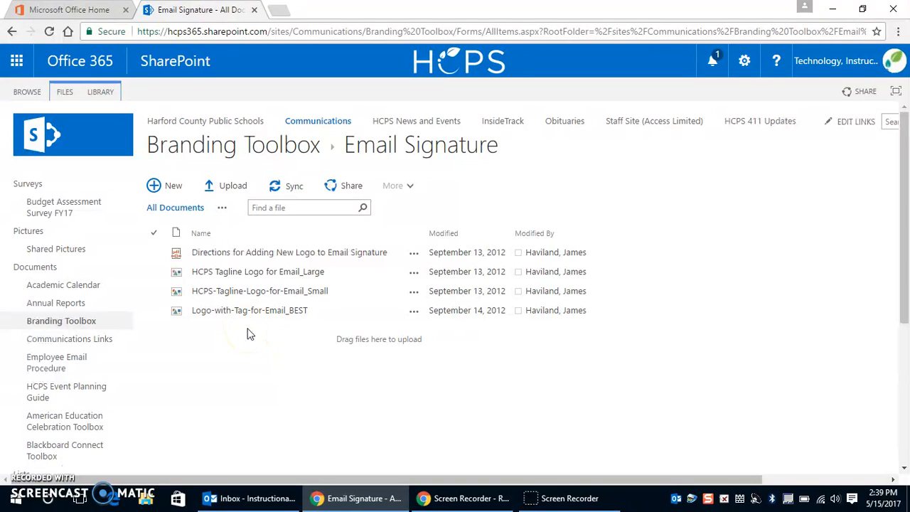
click(280, 310)
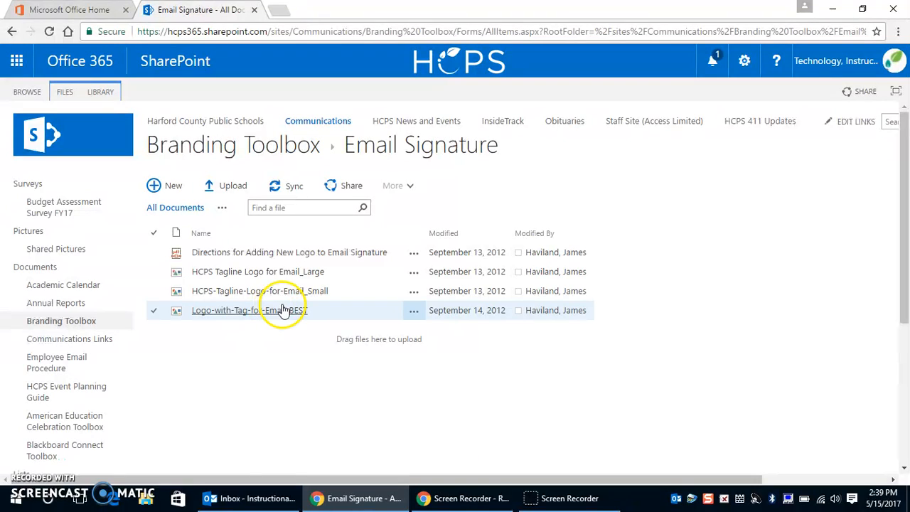
Download Logo-with-Tag-for-Email_BEST.gif from the file's more-actions menu.
click(414, 311)
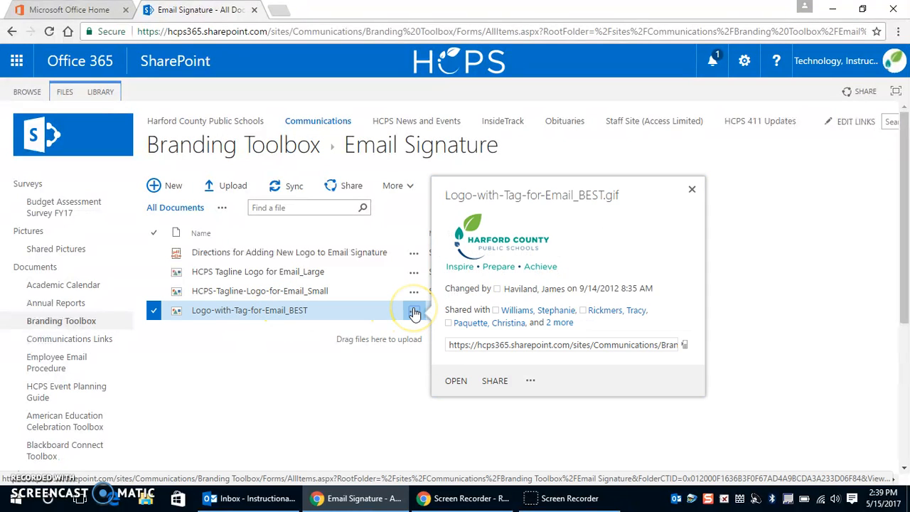
click(530, 383)
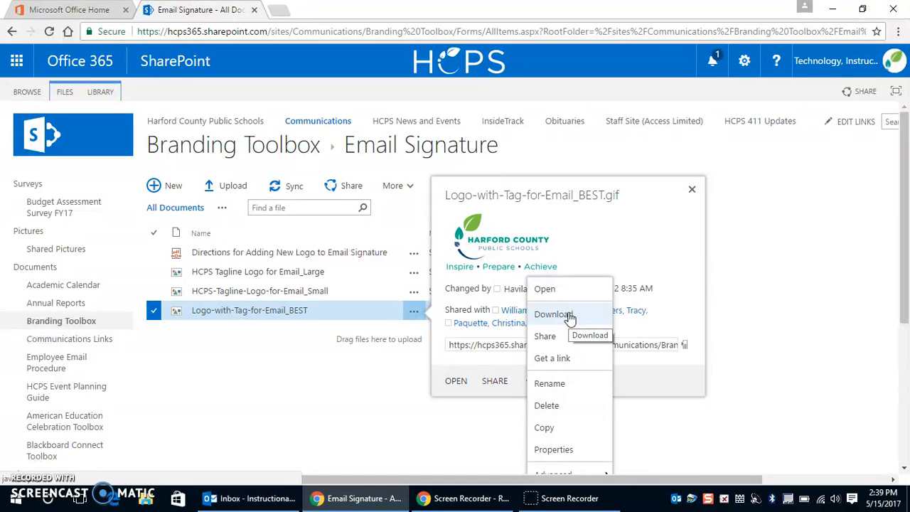
click(264, 422)
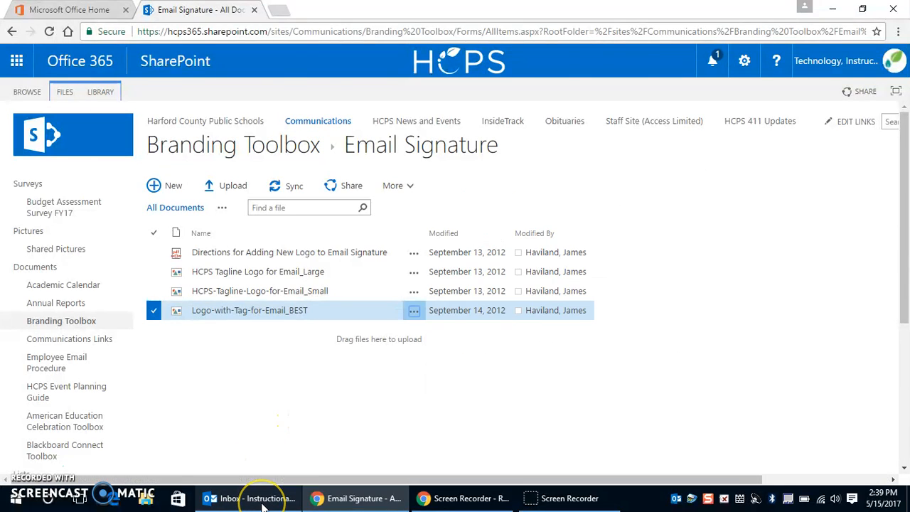
click(257, 498)
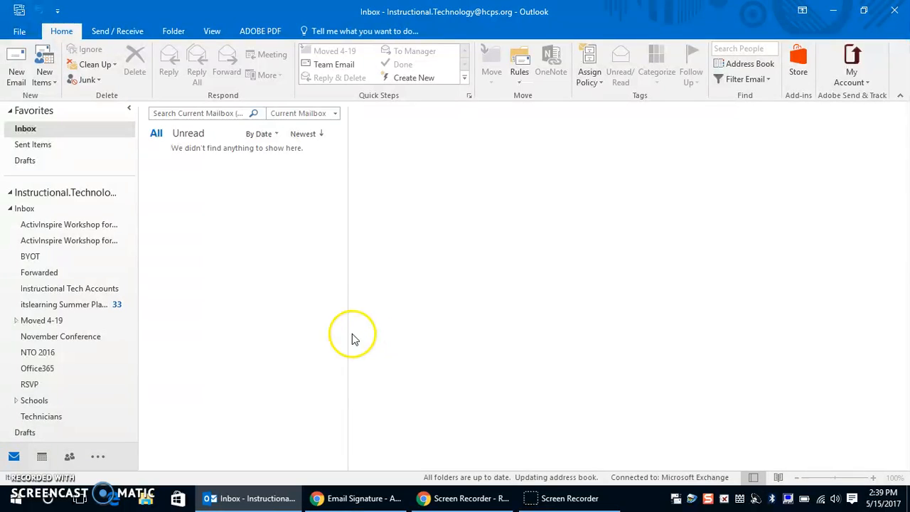
Create a new email and open Signatures and Stationery from its Signature dropdown.
click(18, 84)
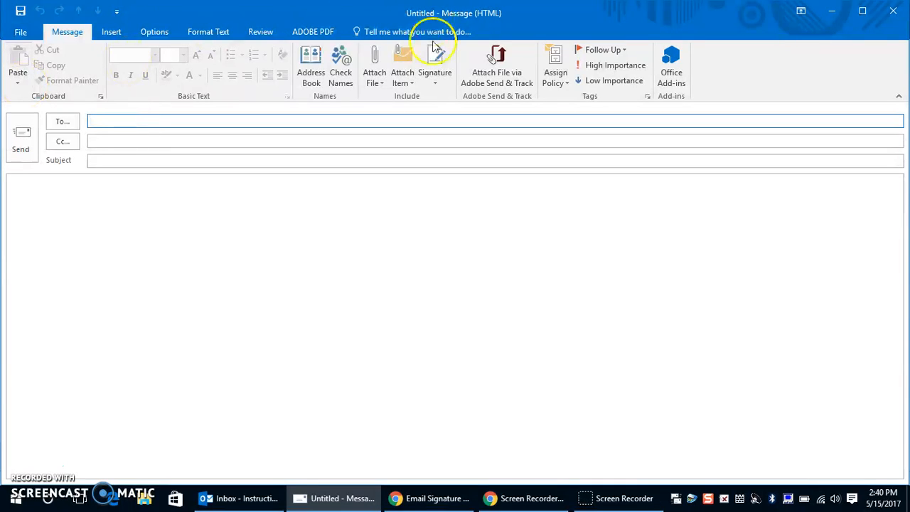
click(437, 83)
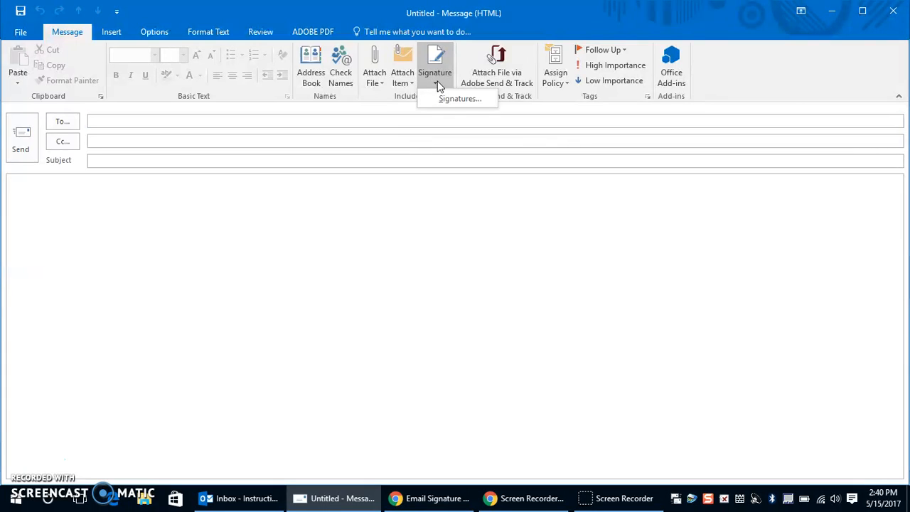
click(449, 107)
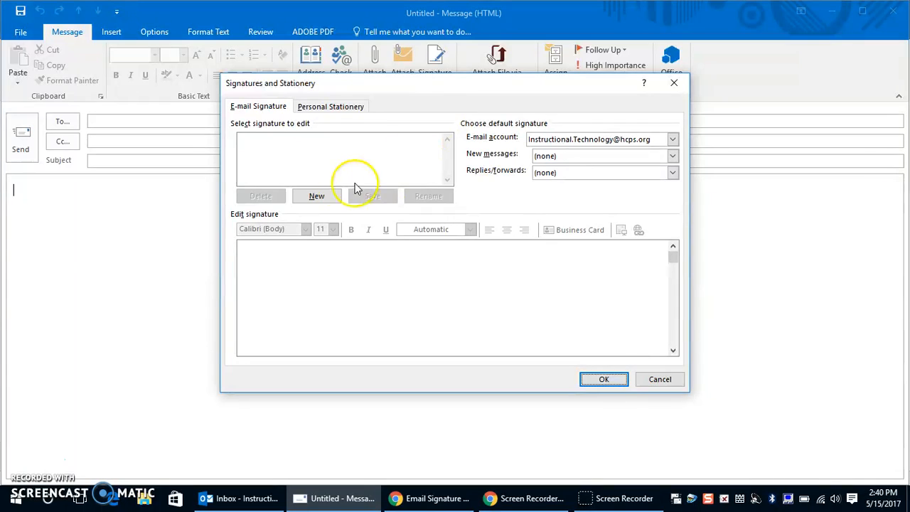
Add a new signature named with the user's first name, ready for editing.
click(318, 196)
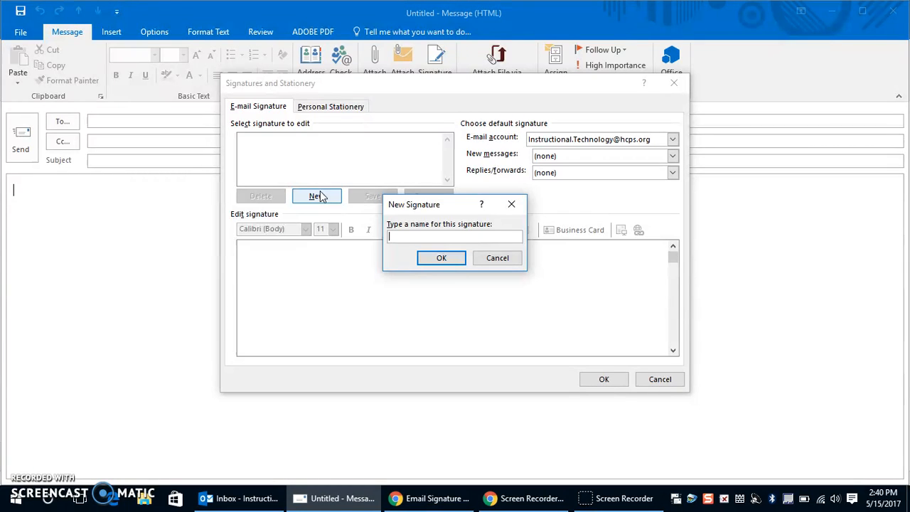
text(Michelle)
click(441, 258)
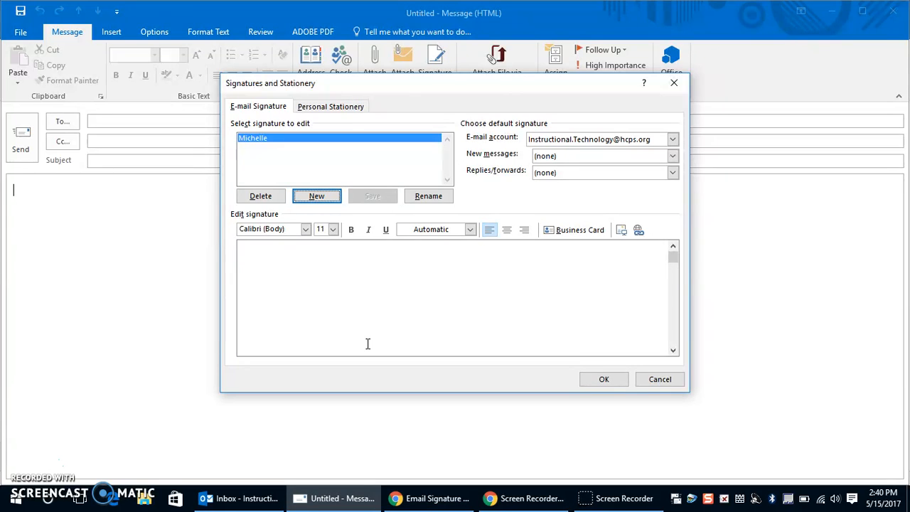
click(266, 248)
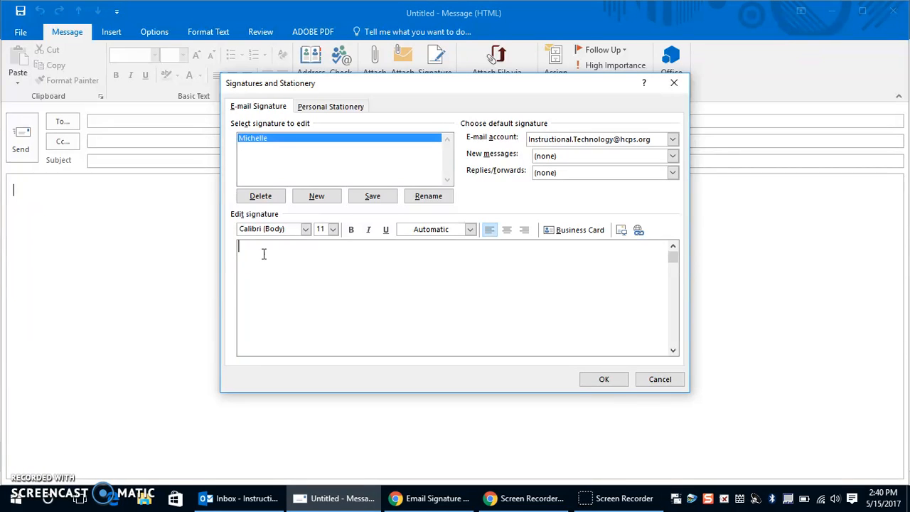
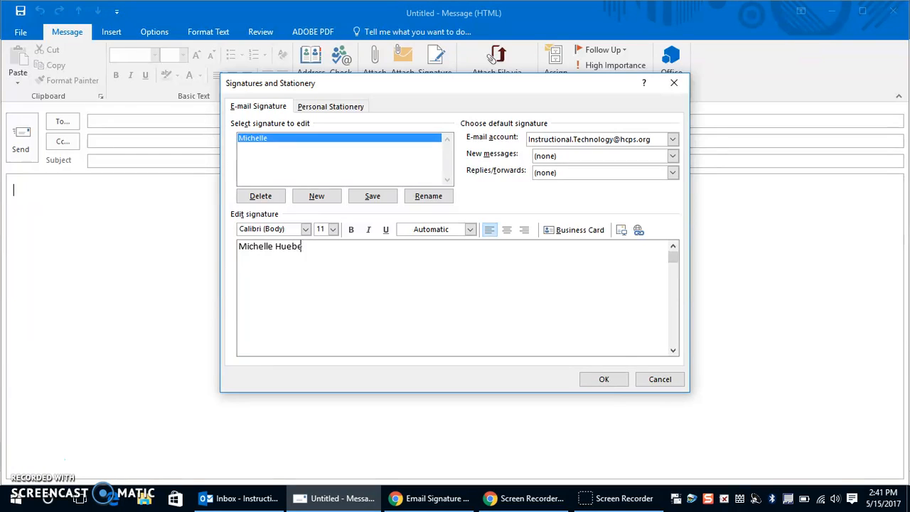
Type the user's full name, street address, city/state/ZIP and phone number on separate lines.
key(Return)
key(Return)
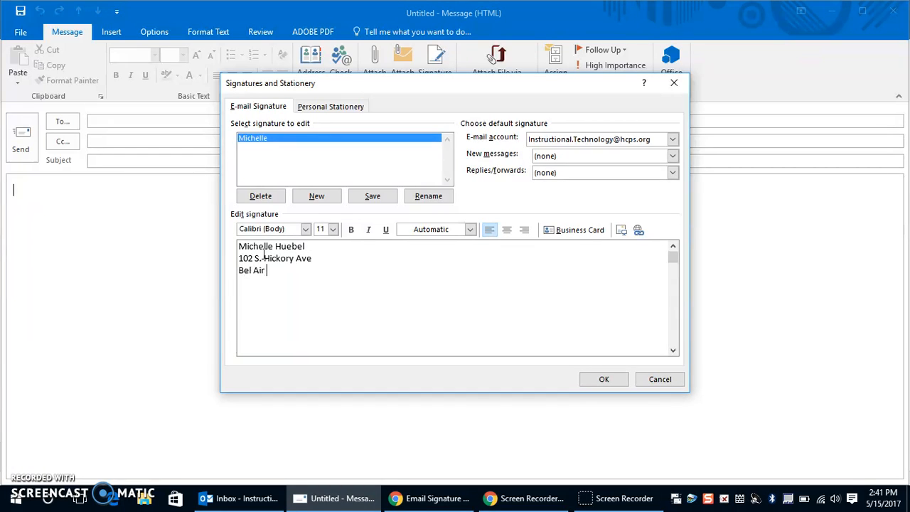
key(Return)
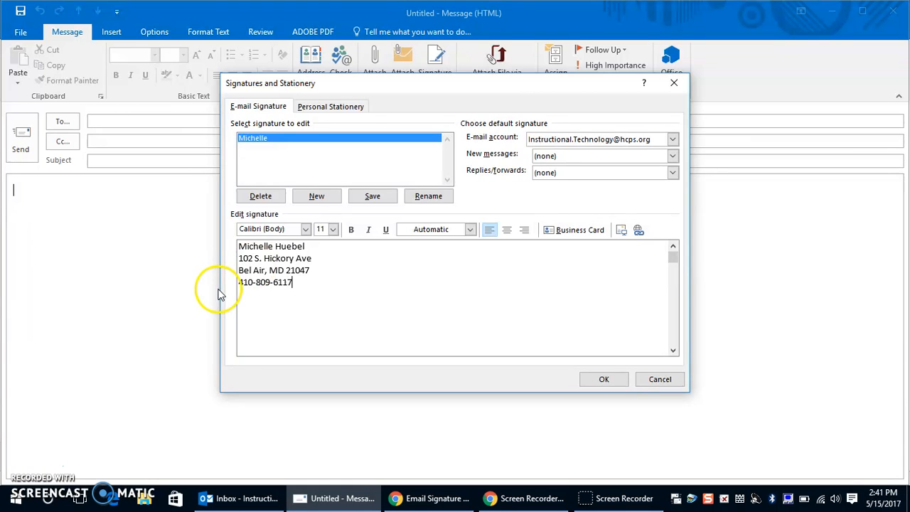
Insert a 'Central Office' line under the name and add an empty line after the phone.
click(241, 259)
key(Return)
key(Up)
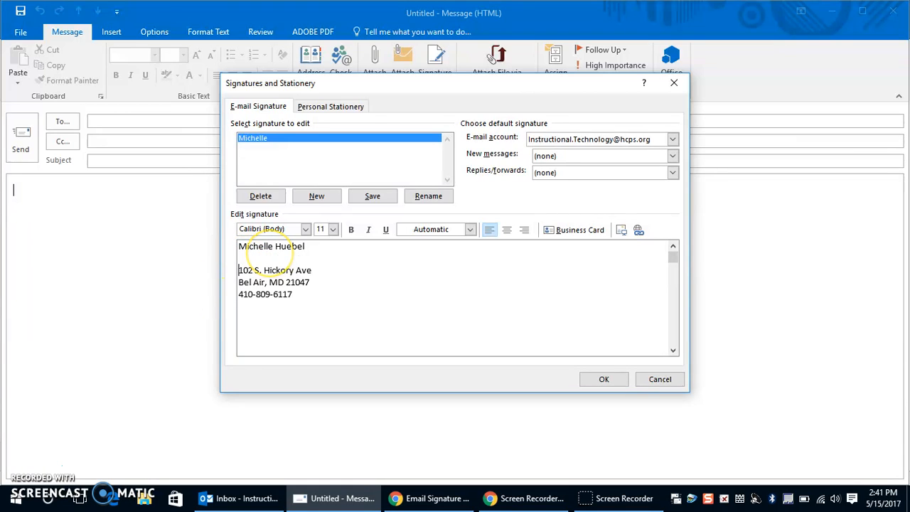
text(Central Office)
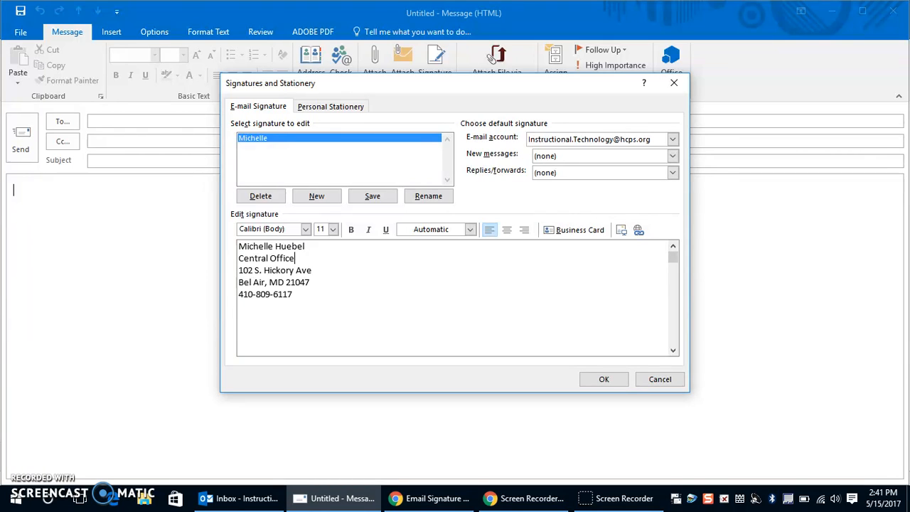
click(292, 298)
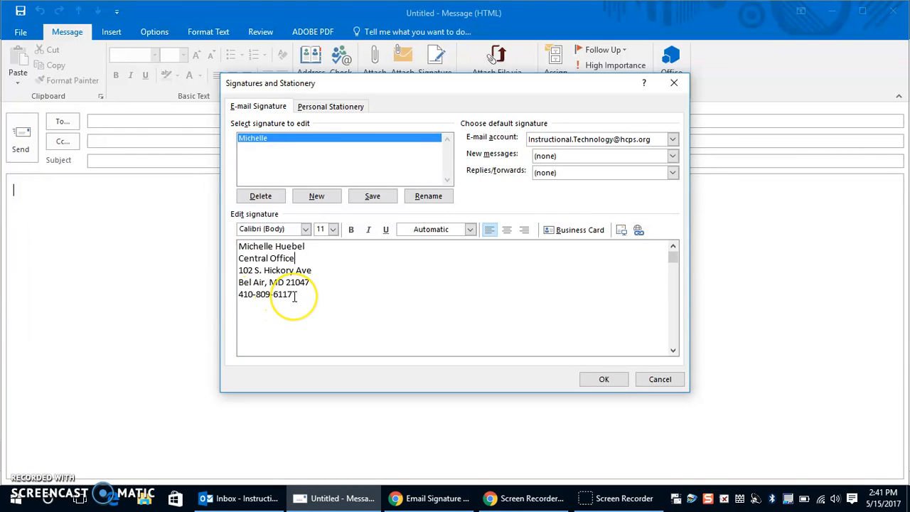
key(Return)
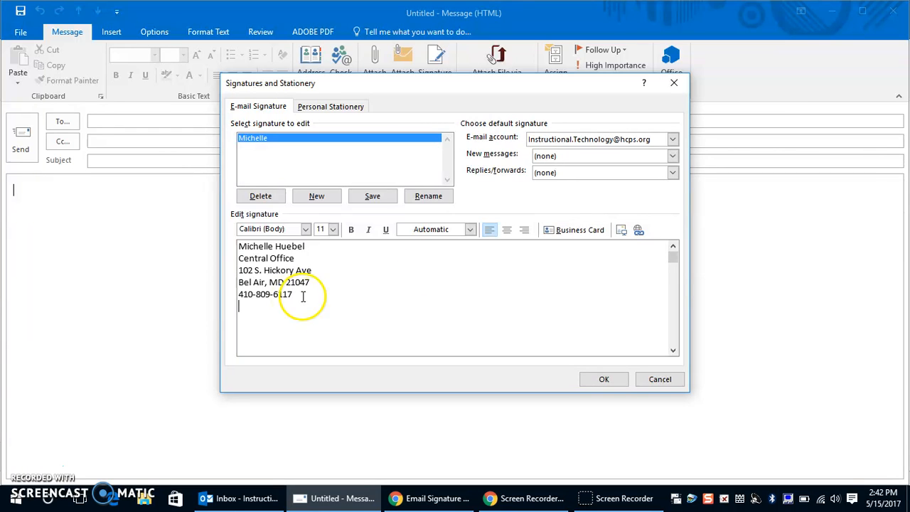
Insert Logo-with-Tag-for-Email_BEST.gif from Downloads beneath the phone number line.
click(621, 231)
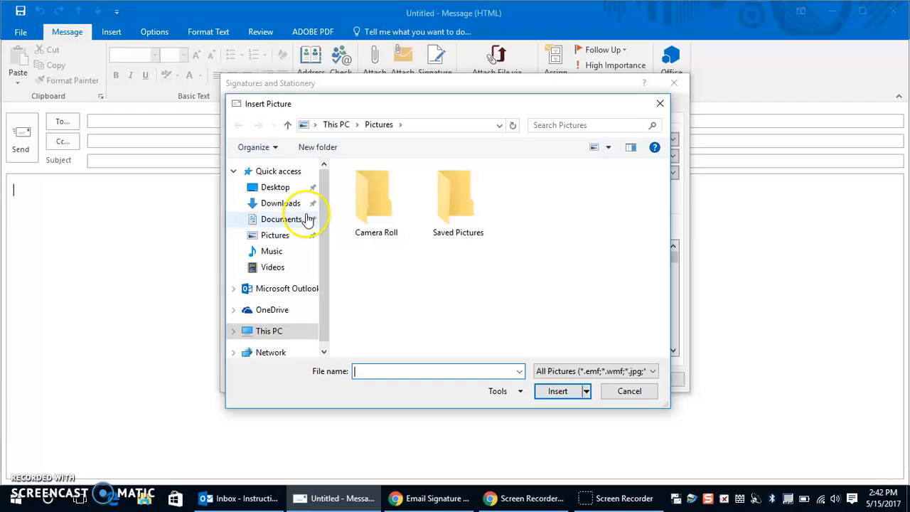
click(269, 203)
click(398, 193)
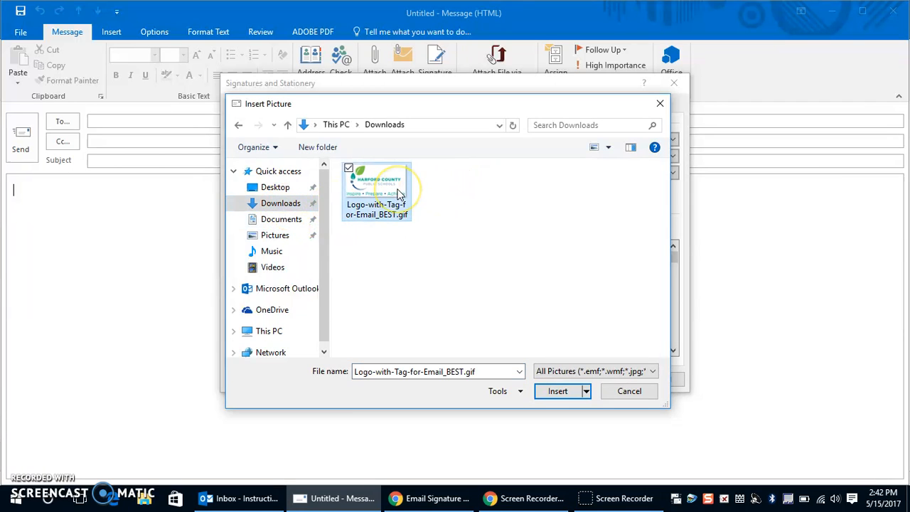
click(562, 392)
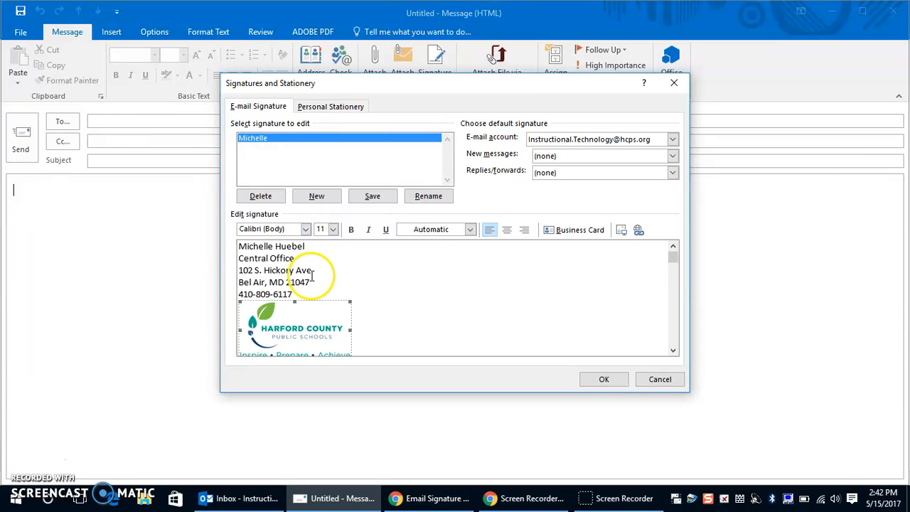
drag(295, 295, 239, 246)
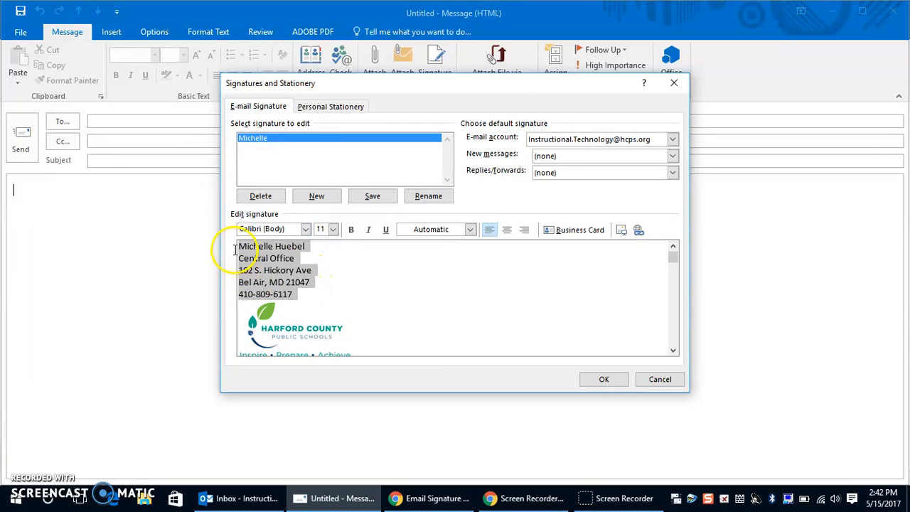
Format the selected signature text lines as Arial, size 12.
click(306, 230)
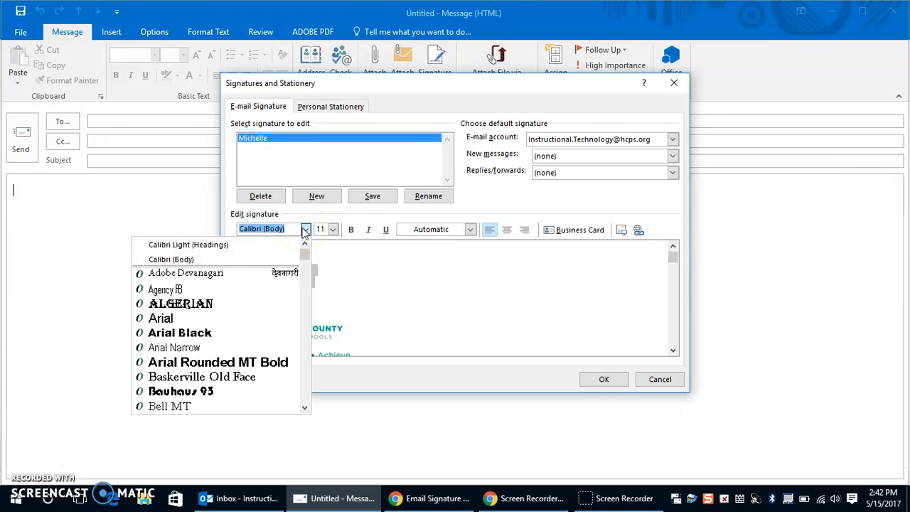
click(222, 320)
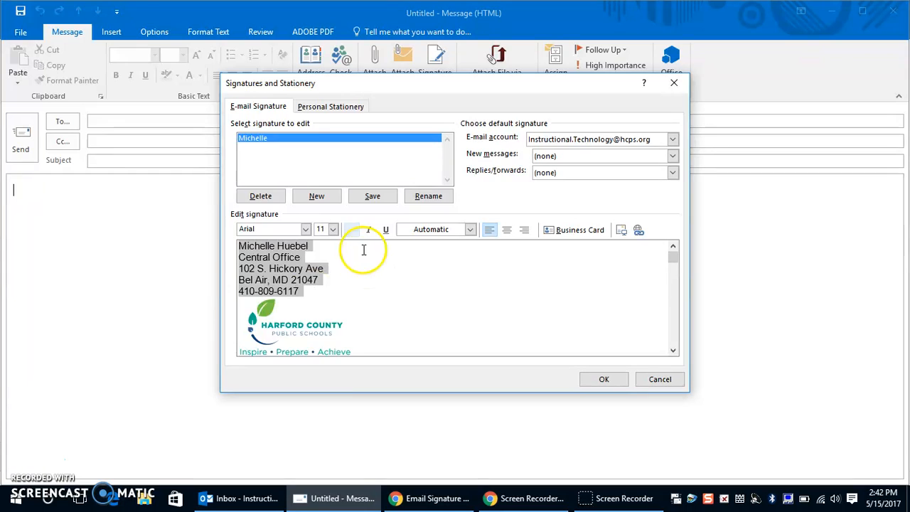
click(332, 229)
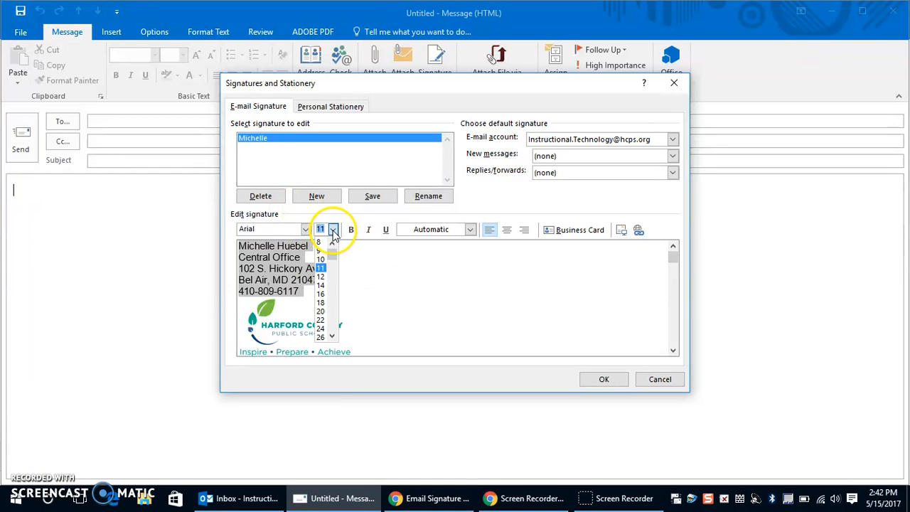
click(322, 276)
click(392, 278)
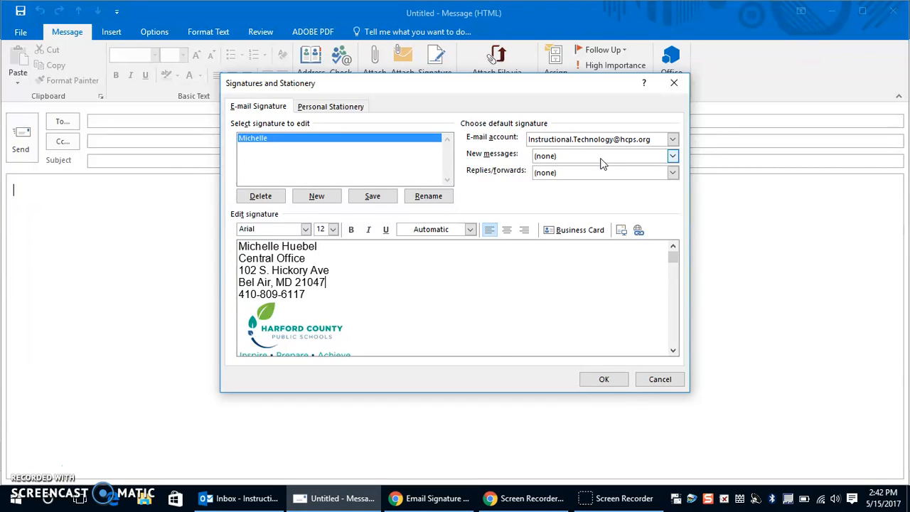
Choose the new signature for both New messages and Replies/forwards, then click OK.
click(671, 156)
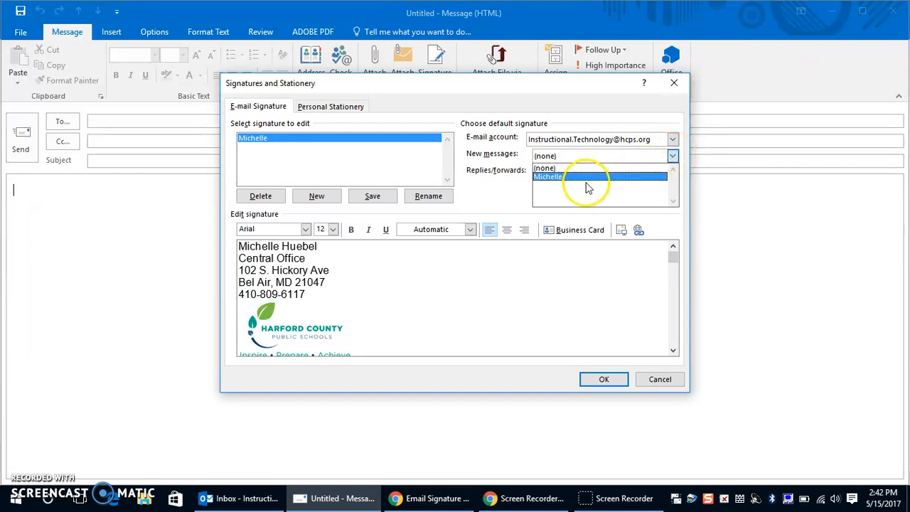
click(586, 178)
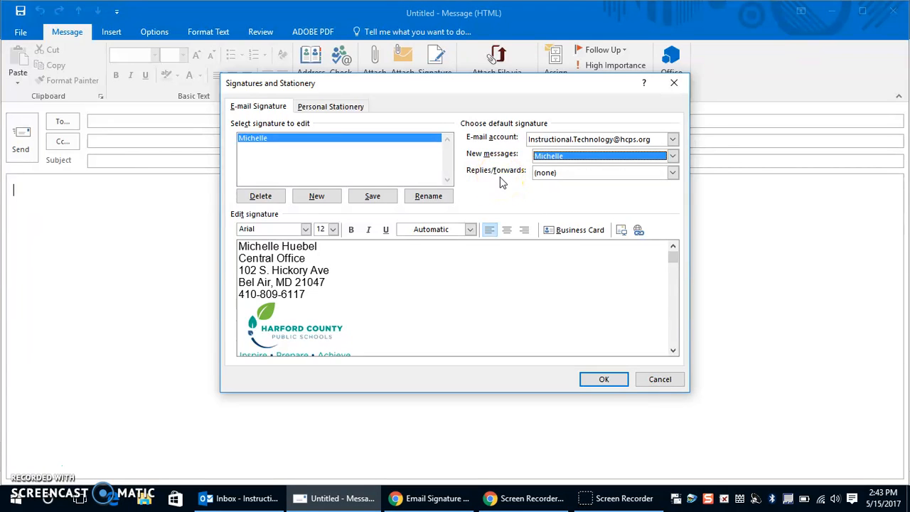
click(672, 173)
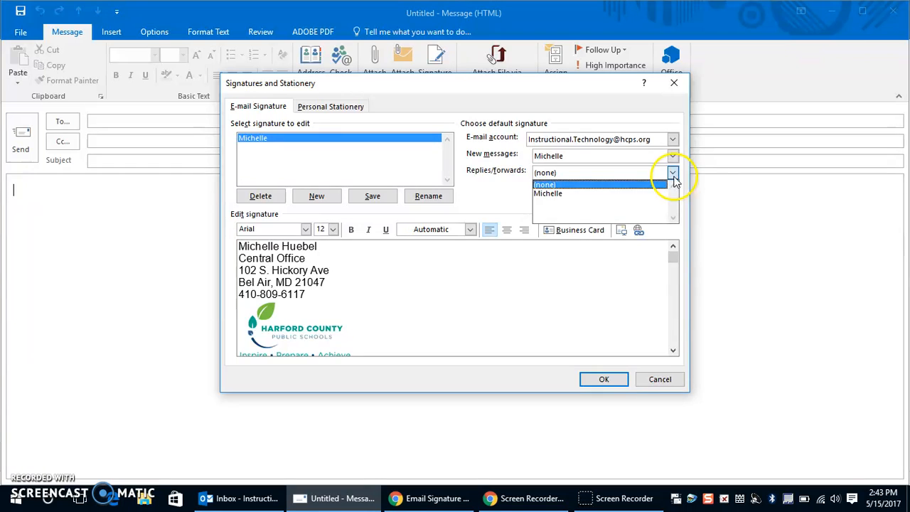
click(548, 194)
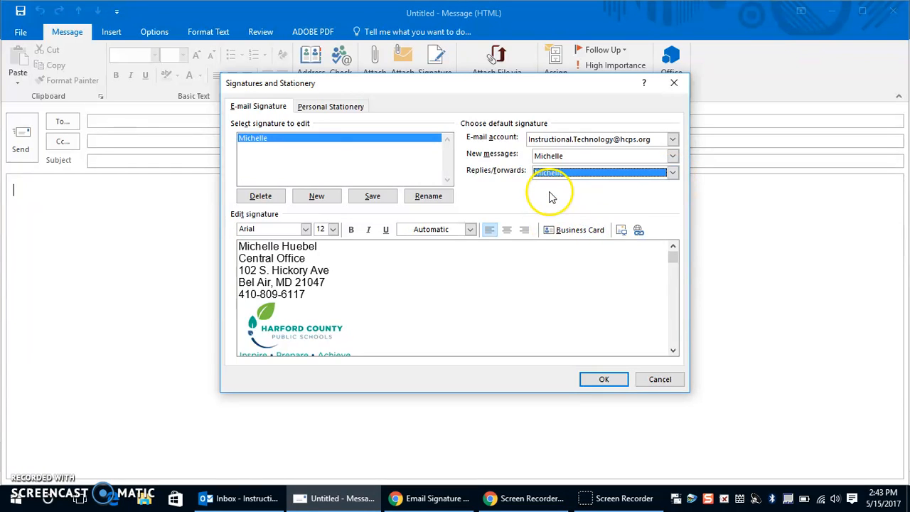
click(605, 379)
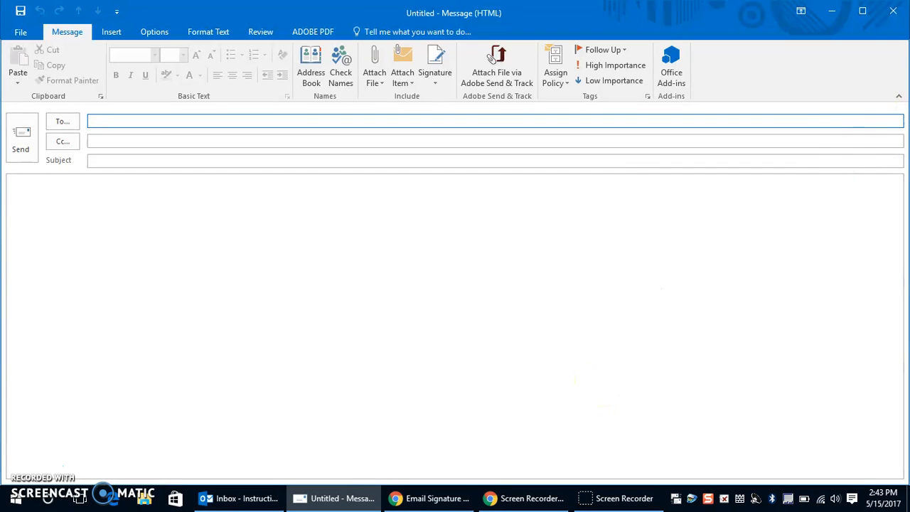
Close the blank draft and open a new email to confirm the signature and logo appear.
click(893, 11)
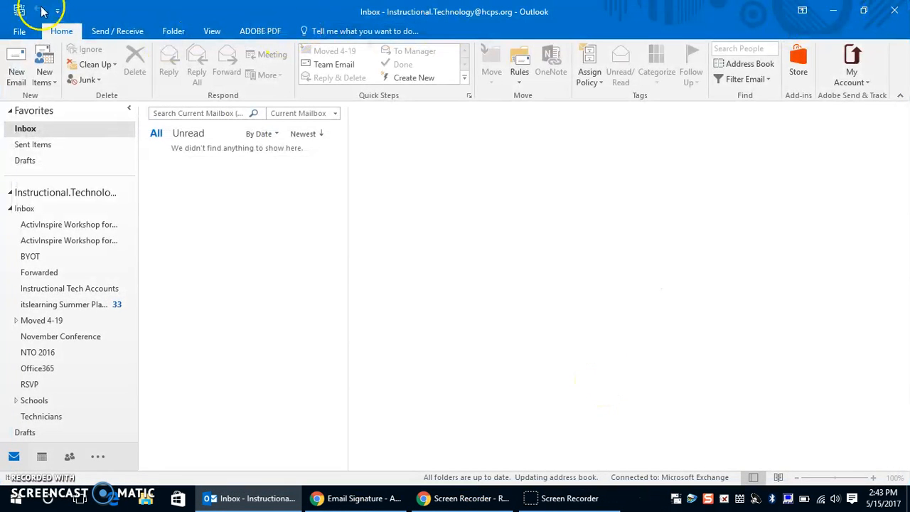
click(16, 71)
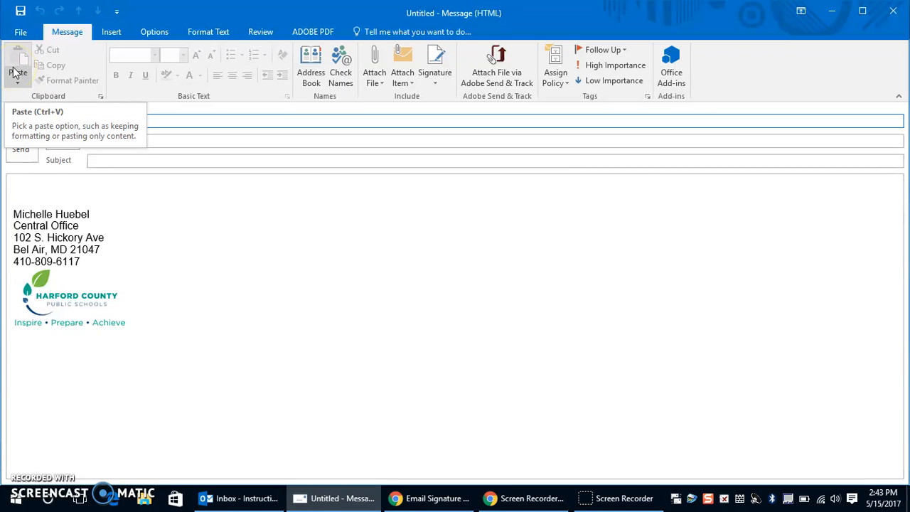
click(34, 187)
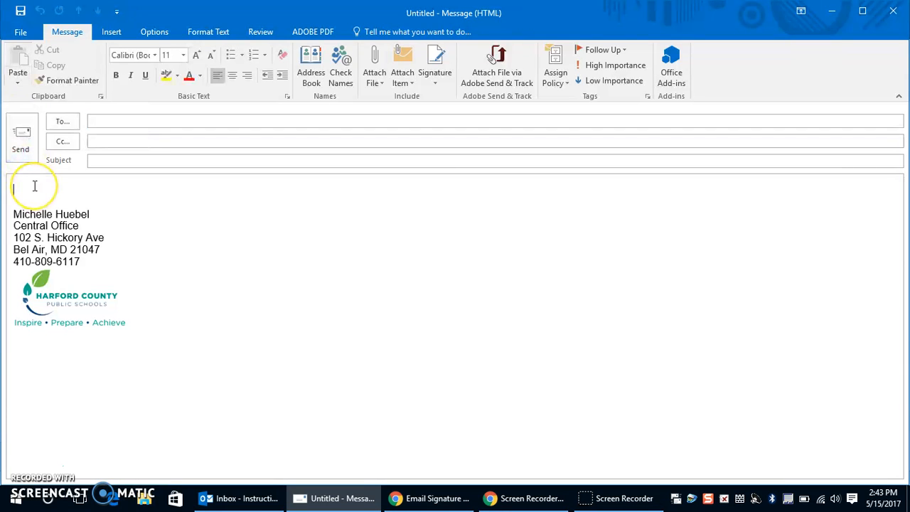